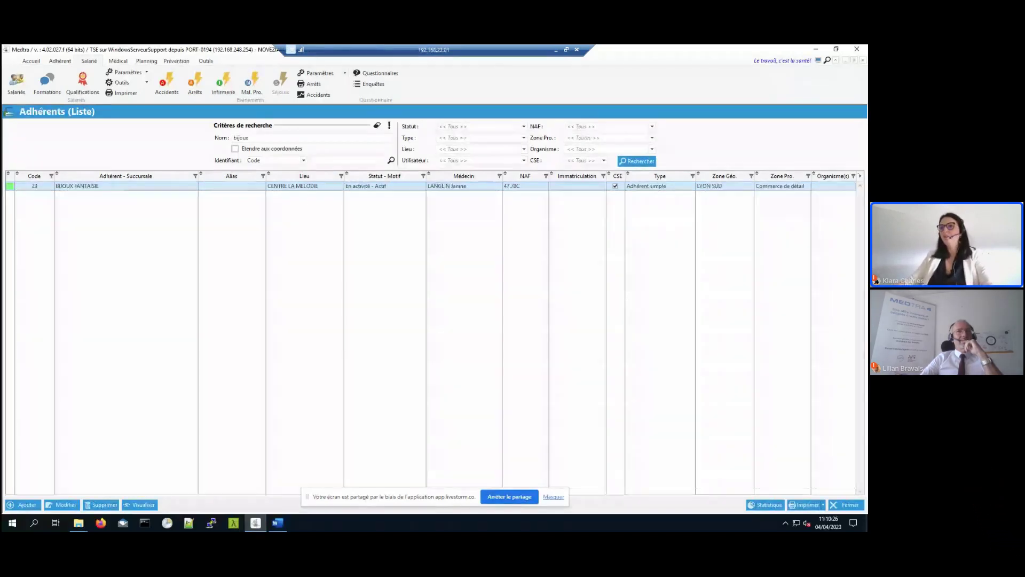
Open the BIJOUX FANTAISIE member record in a restored window, display its prevention data and reposition the window
{"action": "double_click", "coordinate": [108, 187]}
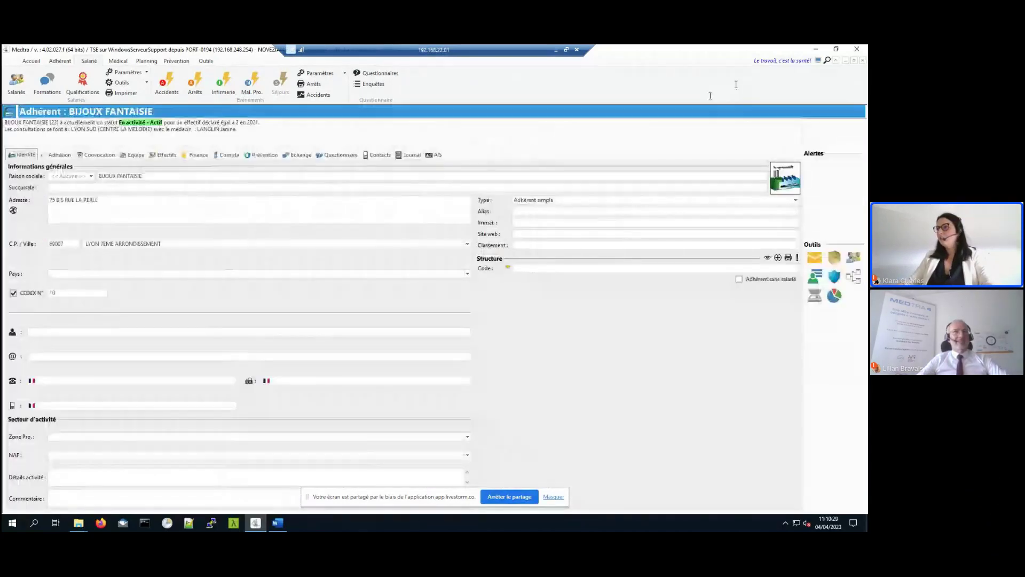
{"action": "left_click", "coordinate": [854, 61]}
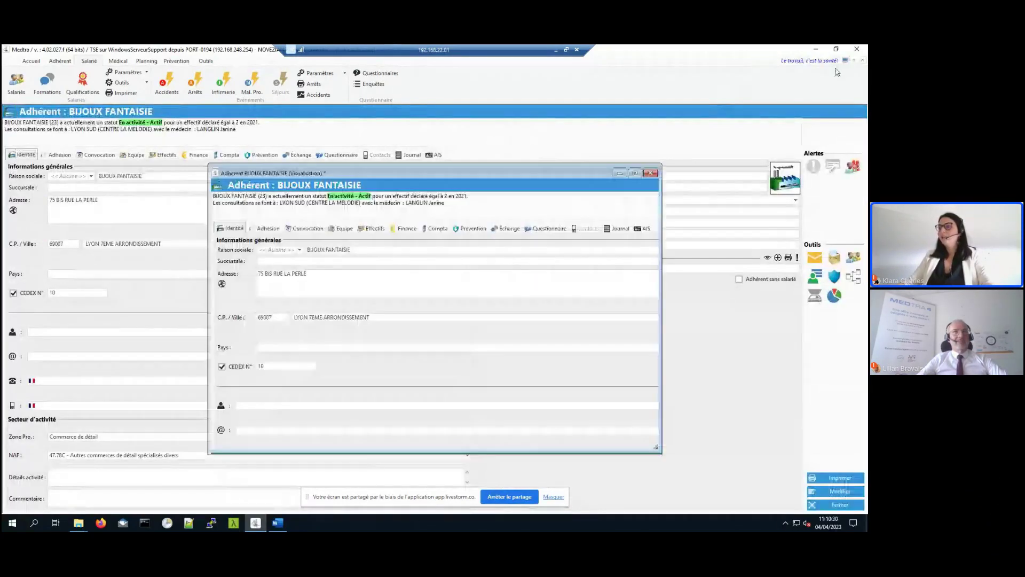
{"action": "left_click", "coordinate": [459, 229]}
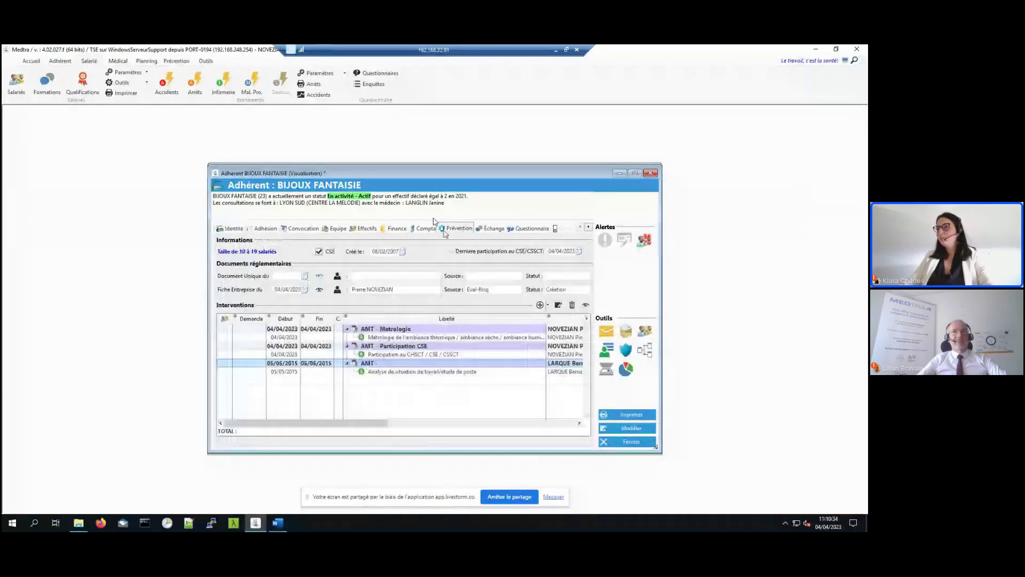
{"action": "left_click_drag", "start_coordinate": [435, 170], "coordinate": [388, 141]}
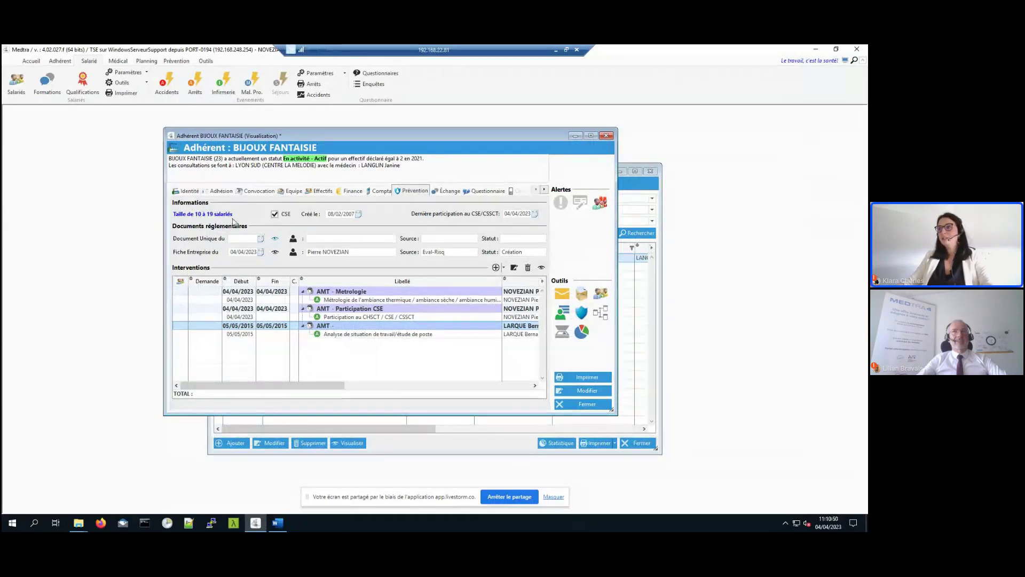
{"action": "mouse_move", "coordinate": [233, 222]}
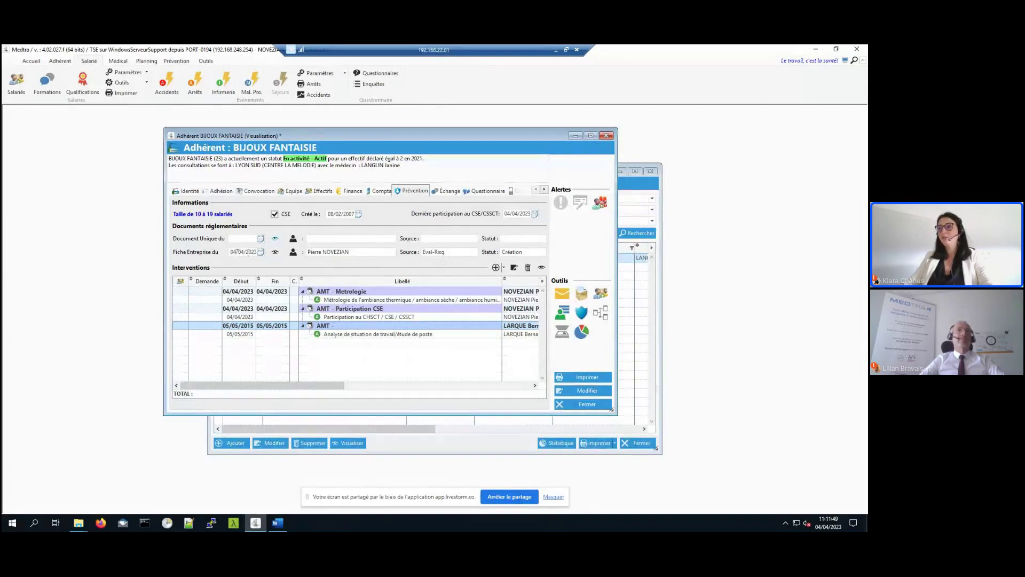
{"action": "left_click", "coordinate": [242, 252]}
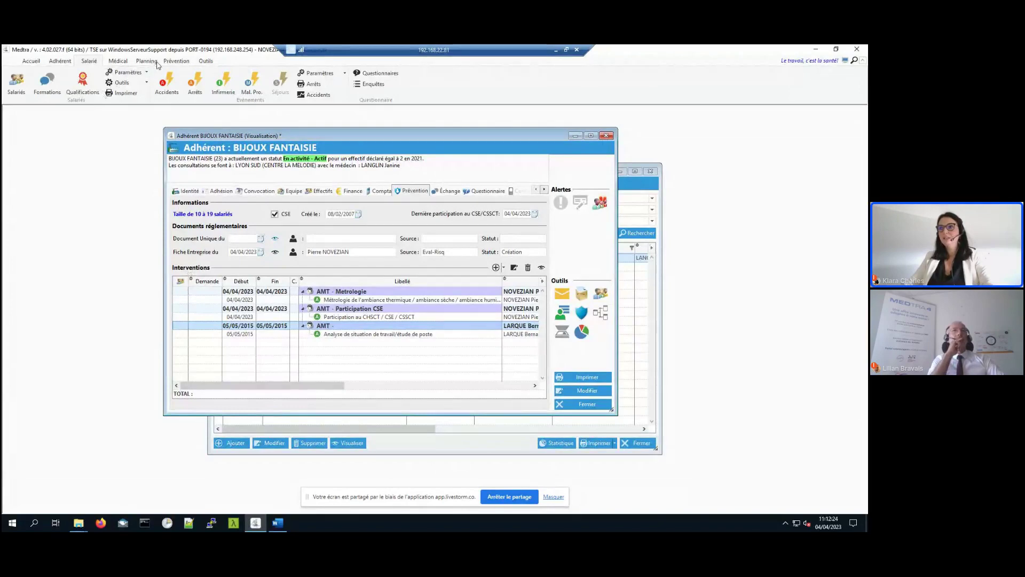
Open a new AMT intervention form from the BIJOUX FANTAISIE prevention data, examine it and close it without saving
{"action": "left_click", "coordinate": [176, 61]}
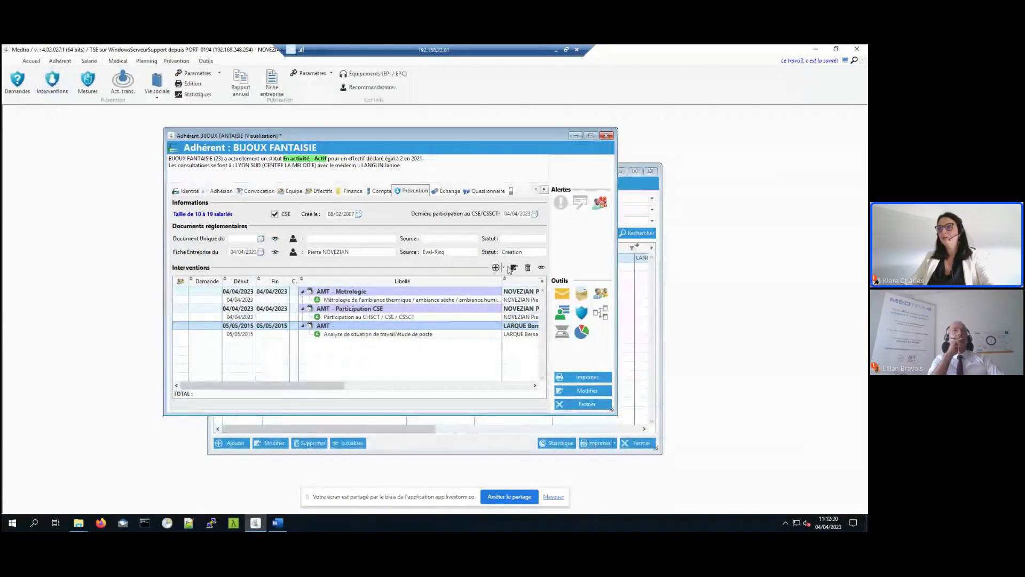
{"action": "left_click", "coordinate": [502, 267]}
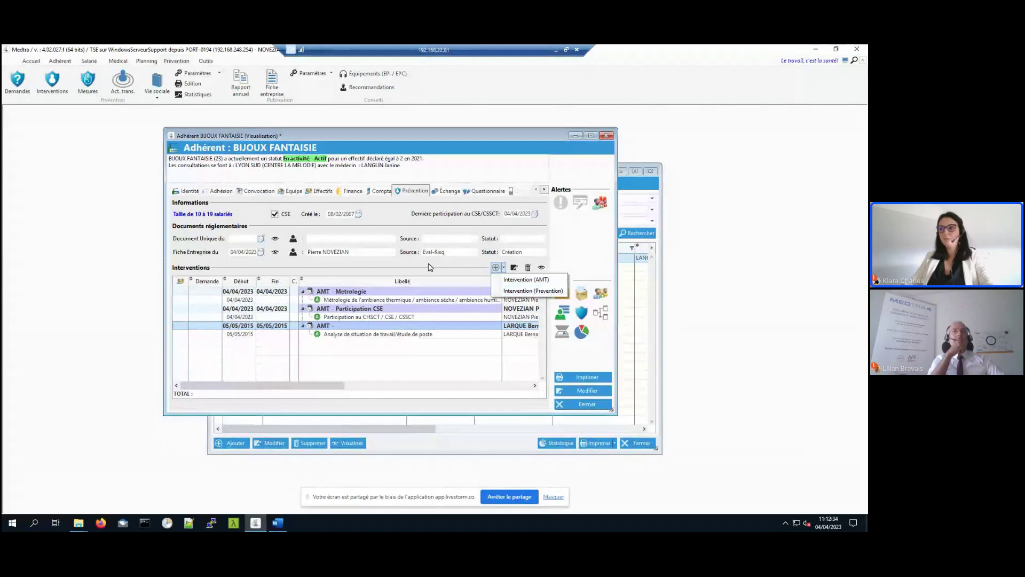
{"action": "left_click", "coordinate": [430, 267]}
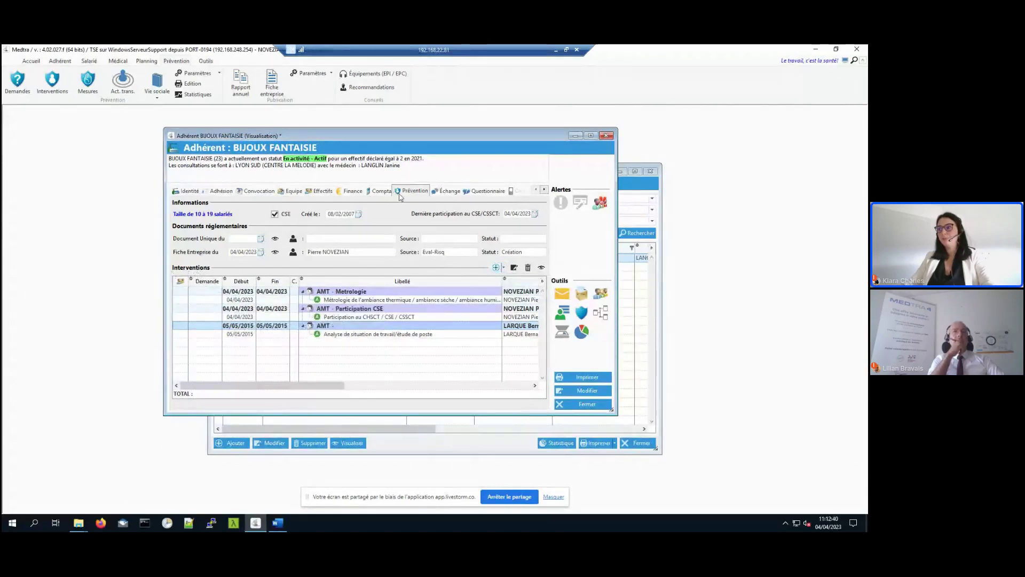
{"action": "left_click", "coordinate": [503, 267]}
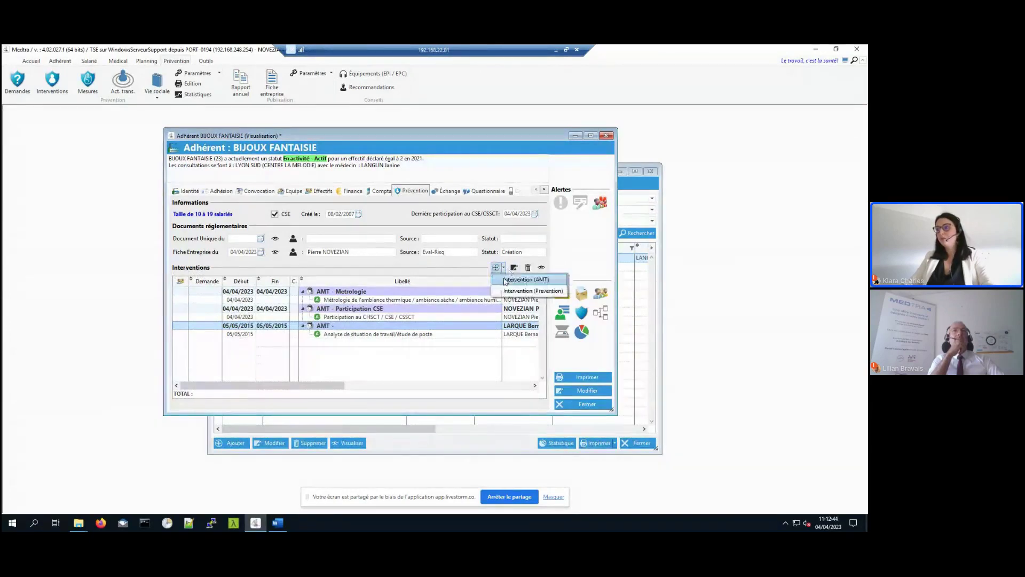
{"action": "left_click", "coordinate": [493, 283]}
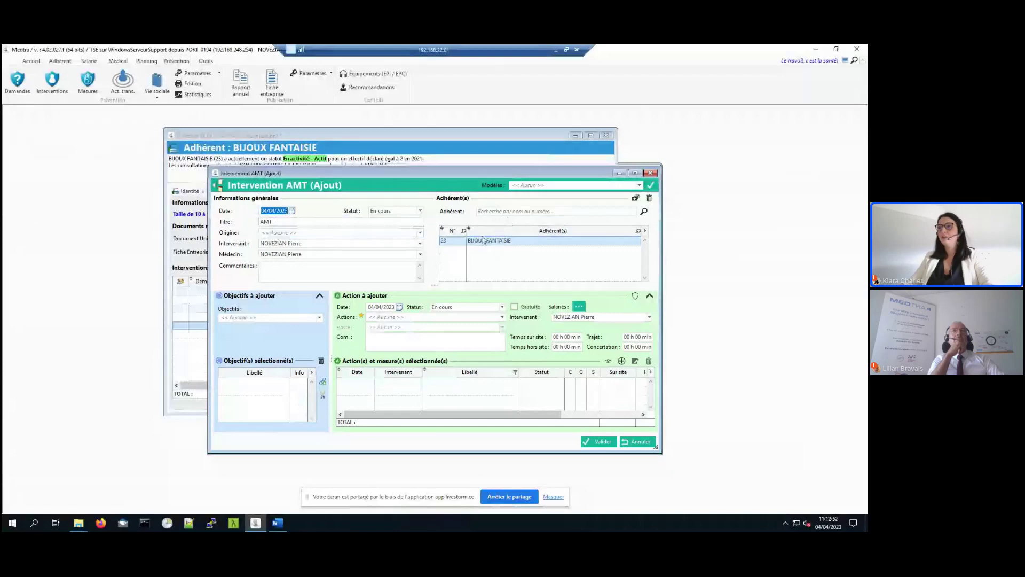
{"action": "mouse_move", "coordinate": [486, 244]}
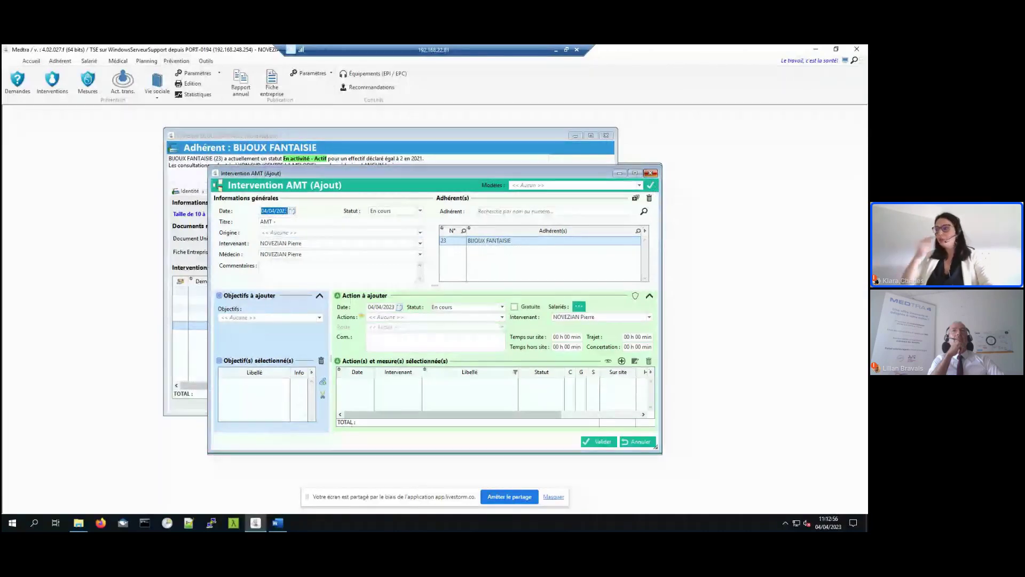
{"action": "left_click", "coordinate": [650, 173]}
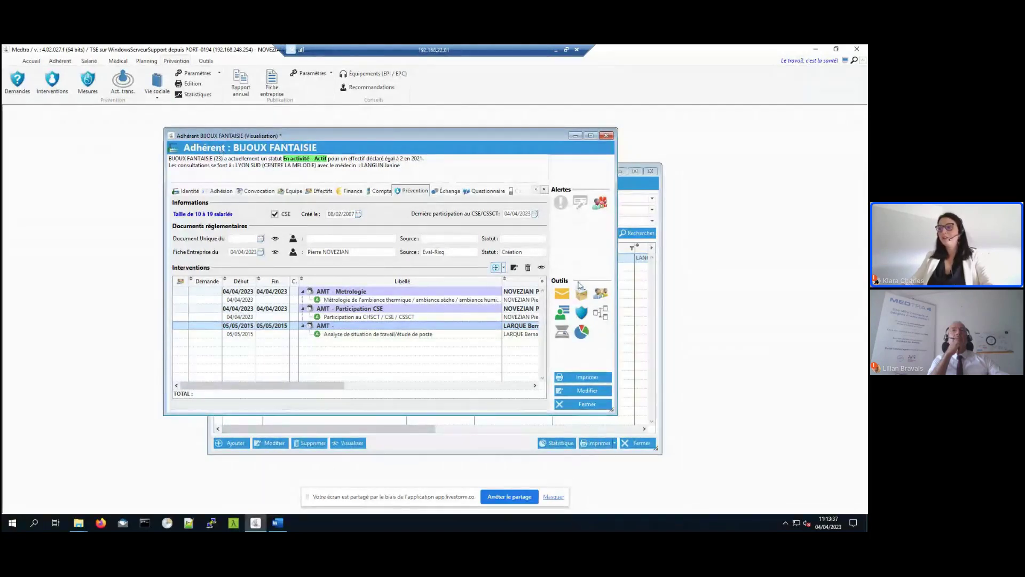
Open the first employee's file from the BIJOUX FANTAISIE employee list, locate its Eval-Risq shortcut, and close the file and the list
{"action": "left_click", "coordinate": [584, 335]}
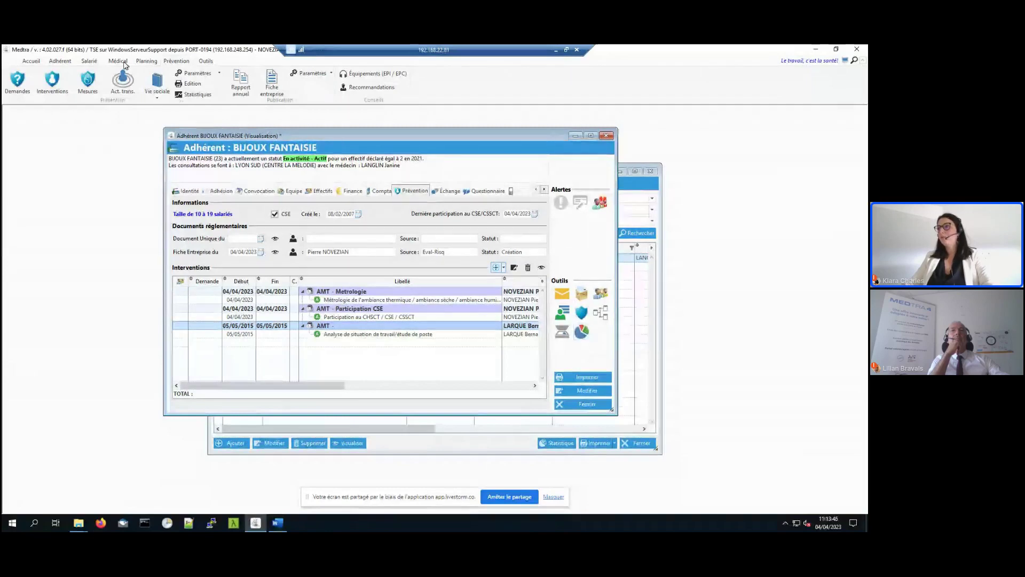
{"action": "left_click", "coordinate": [597, 297]}
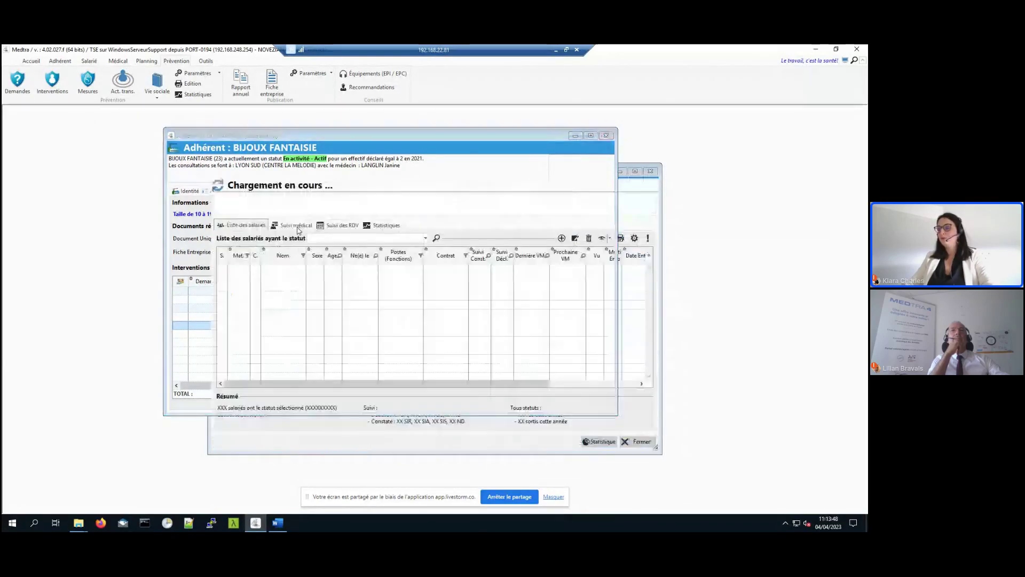
{"action": "double_click", "coordinate": [311, 293]}
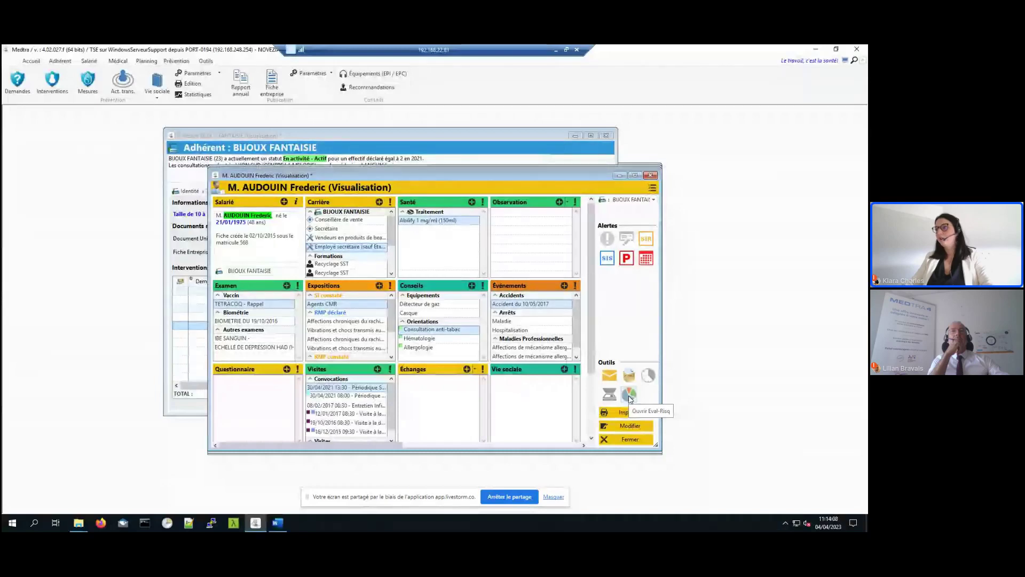
{"action": "left_click", "coordinate": [651, 176]}
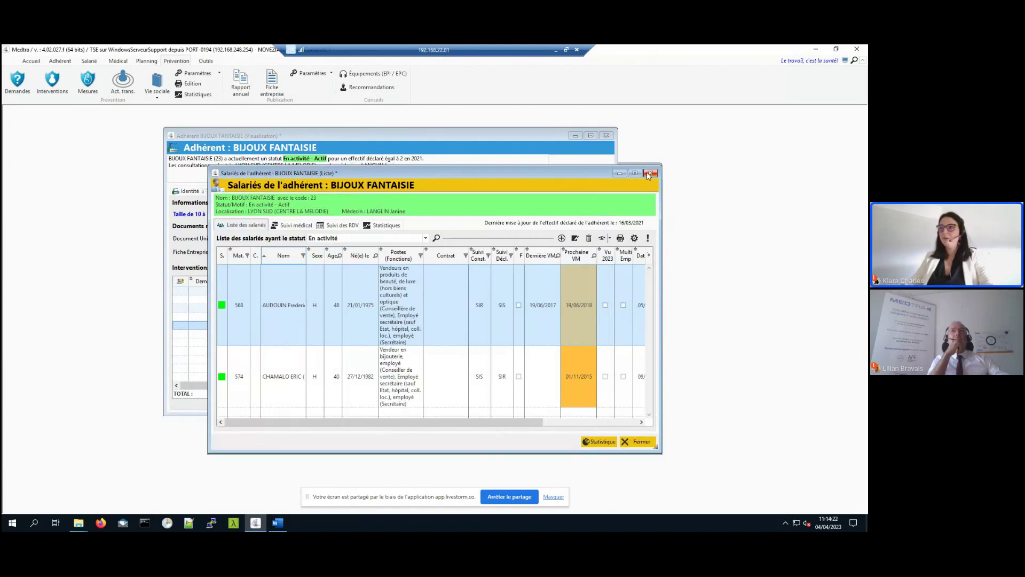
{"action": "left_click", "coordinate": [649, 174]}
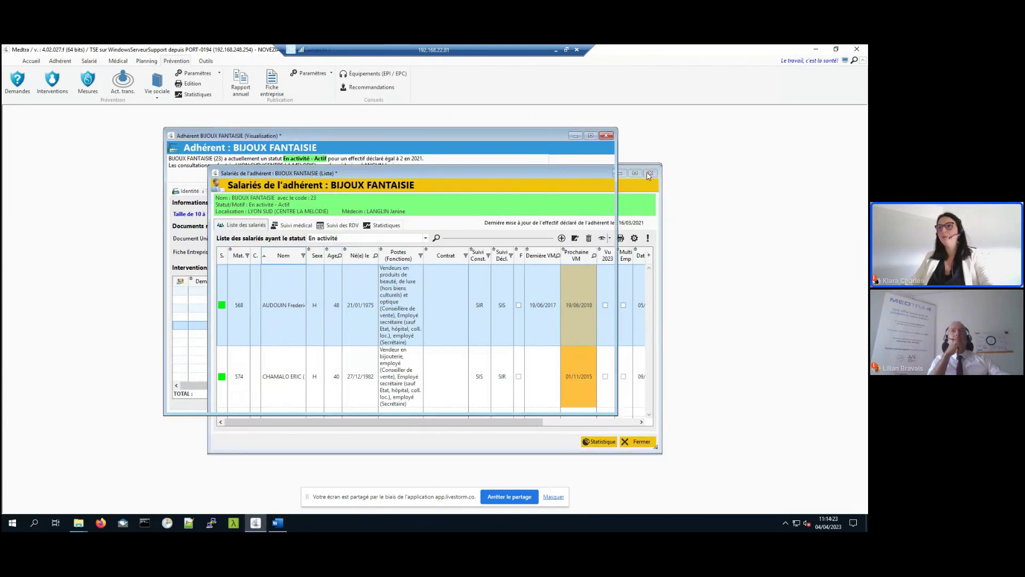
Open the daily schedule, examine the workplace action options of the 09:20 A.M.T. slot, including Medtra Eval-Risq, and close the schedule
{"action": "left_click", "coordinate": [145, 61]}
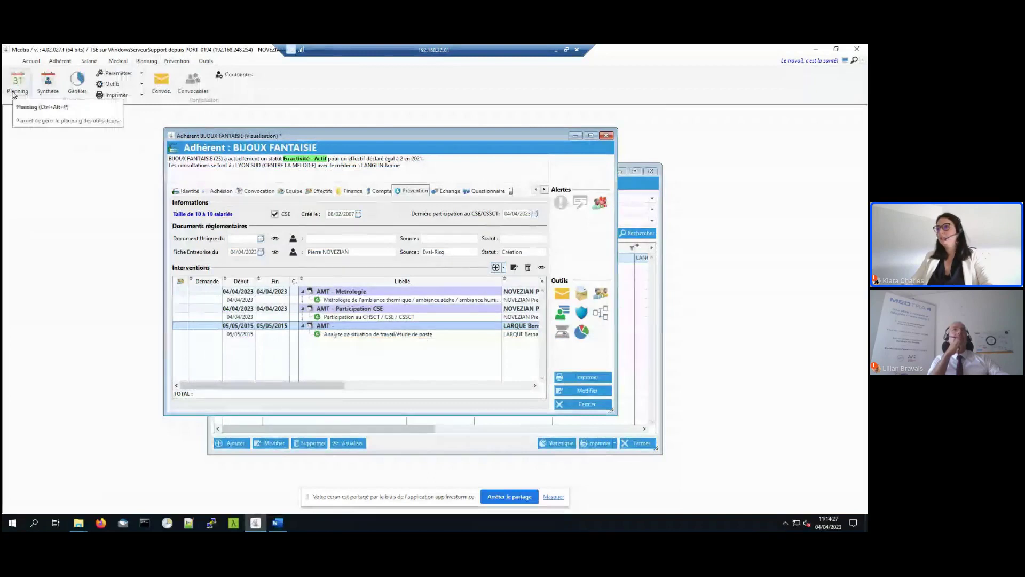
{"action": "left_click", "coordinate": [18, 81]}
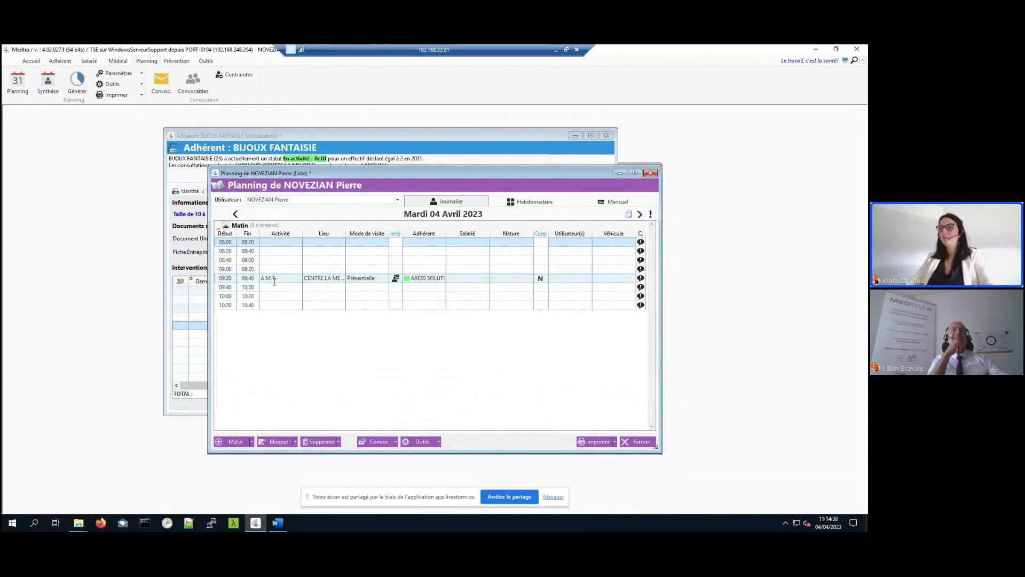
{"action": "left_click", "coordinate": [393, 283]}
{"action": "mouse_move", "coordinate": [438, 288]}
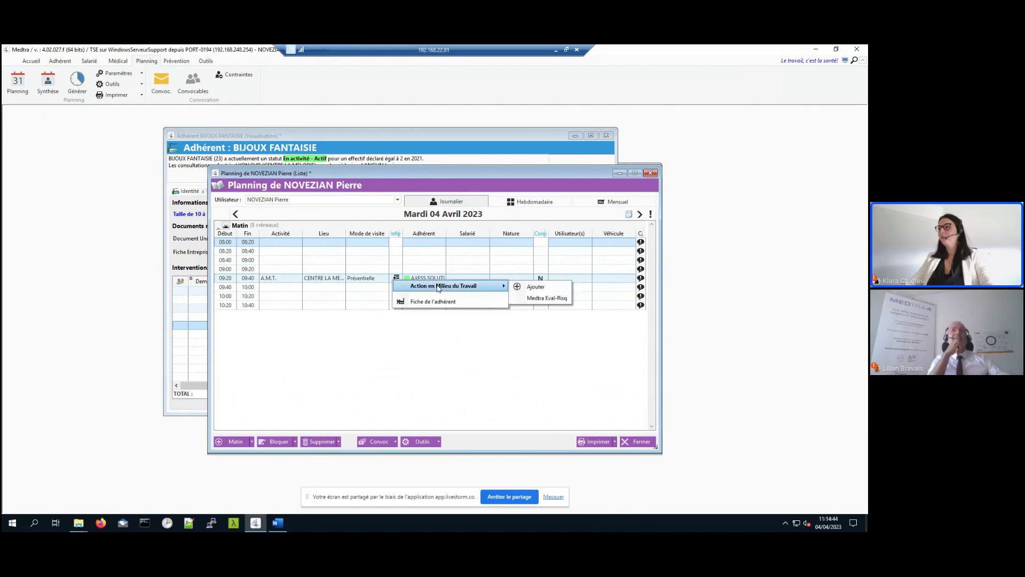
{"action": "left_click", "coordinate": [547, 299]}
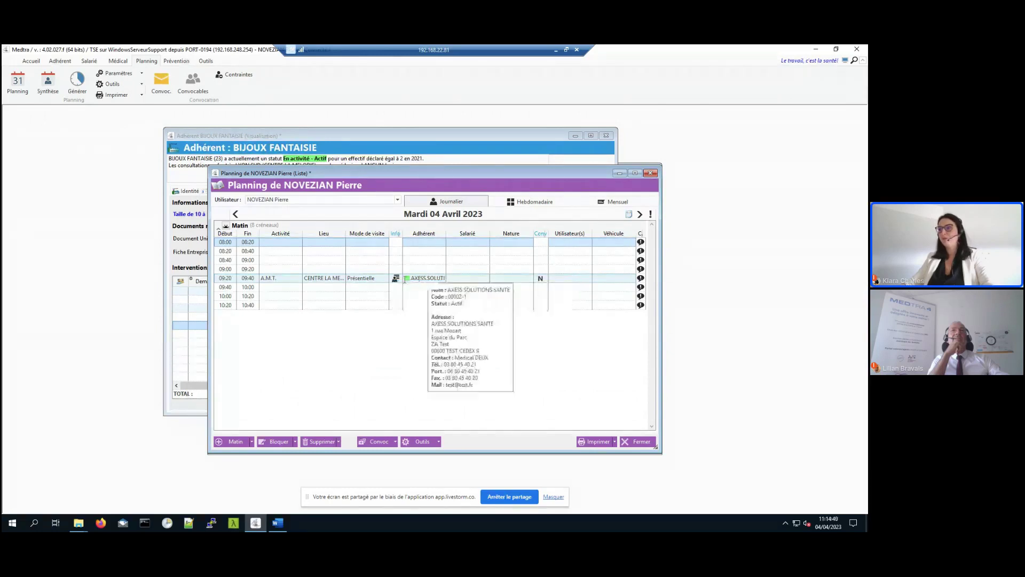
{"action": "left_click", "coordinate": [396, 279]}
{"action": "mouse_move", "coordinate": [506, 289]}
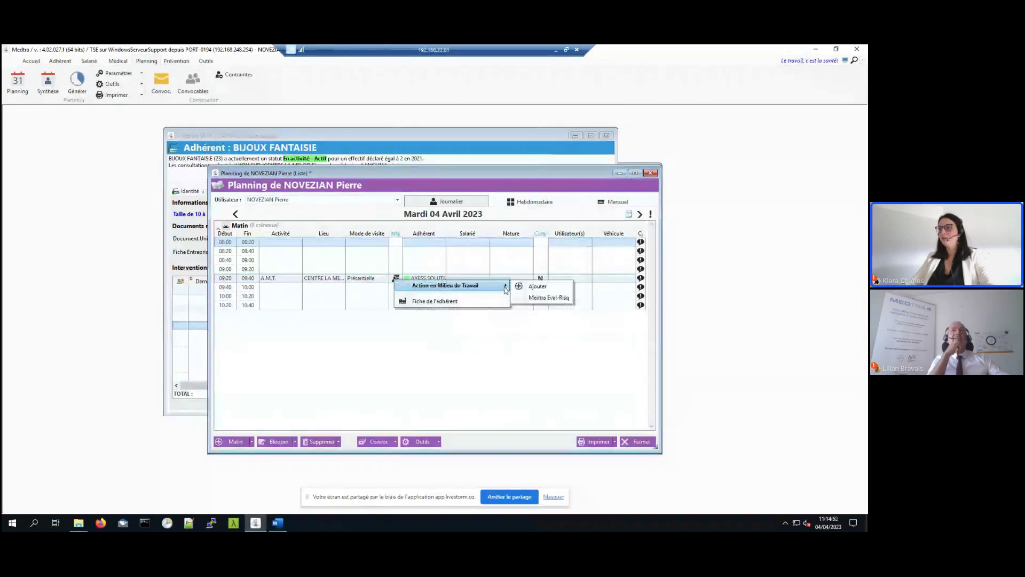
{"action": "left_click", "coordinate": [385, 287]}
{"action": "left_click", "coordinate": [399, 278]}
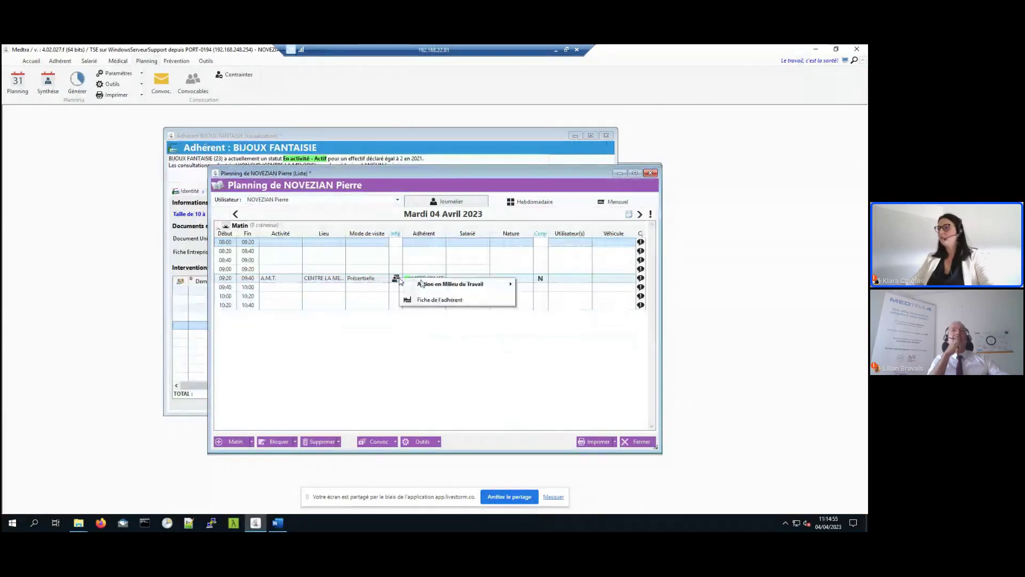
{"action": "mouse_move", "coordinate": [502, 287]}
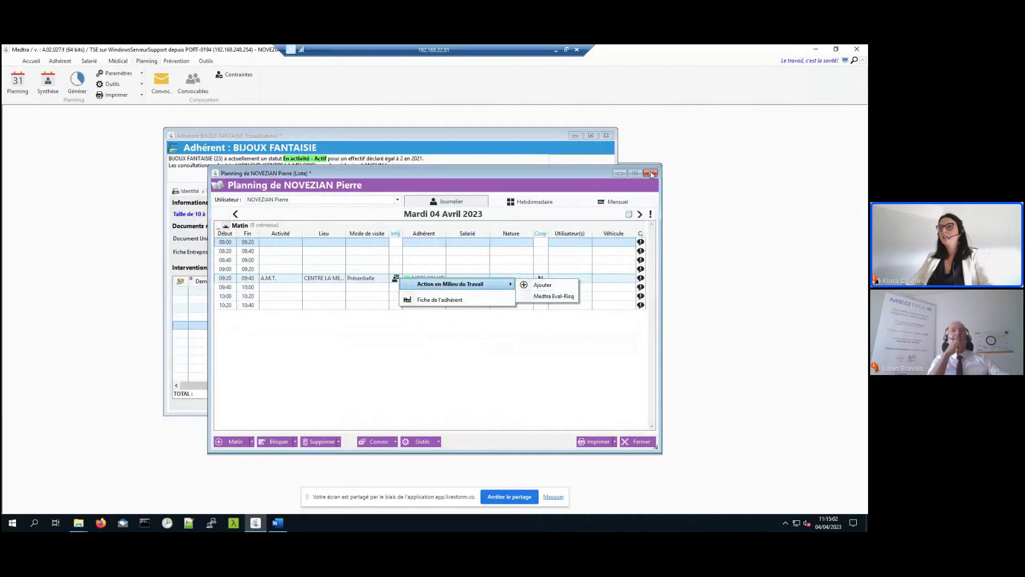
{"action": "left_click", "coordinate": [539, 191]}
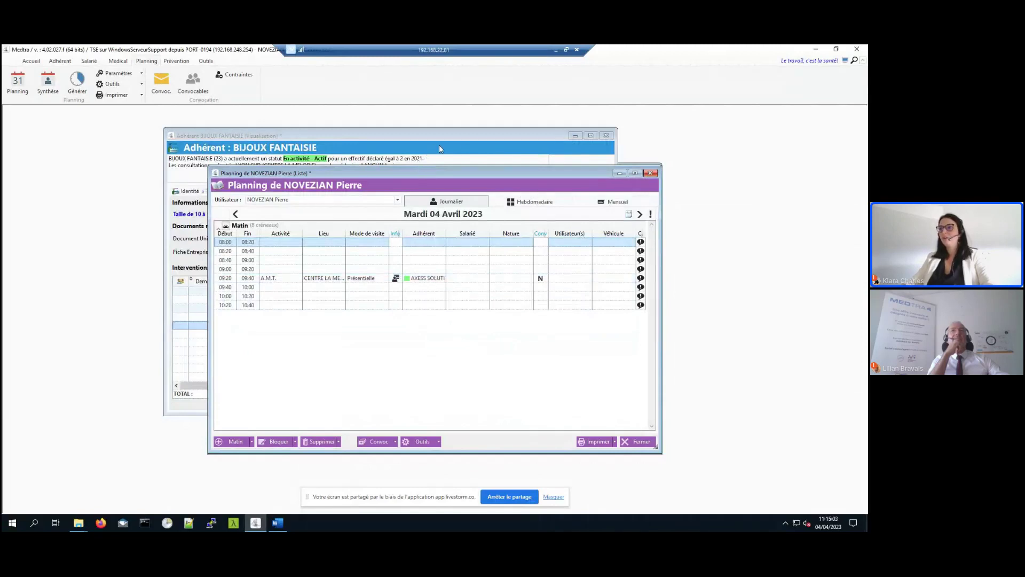
{"action": "left_click", "coordinate": [641, 175]}
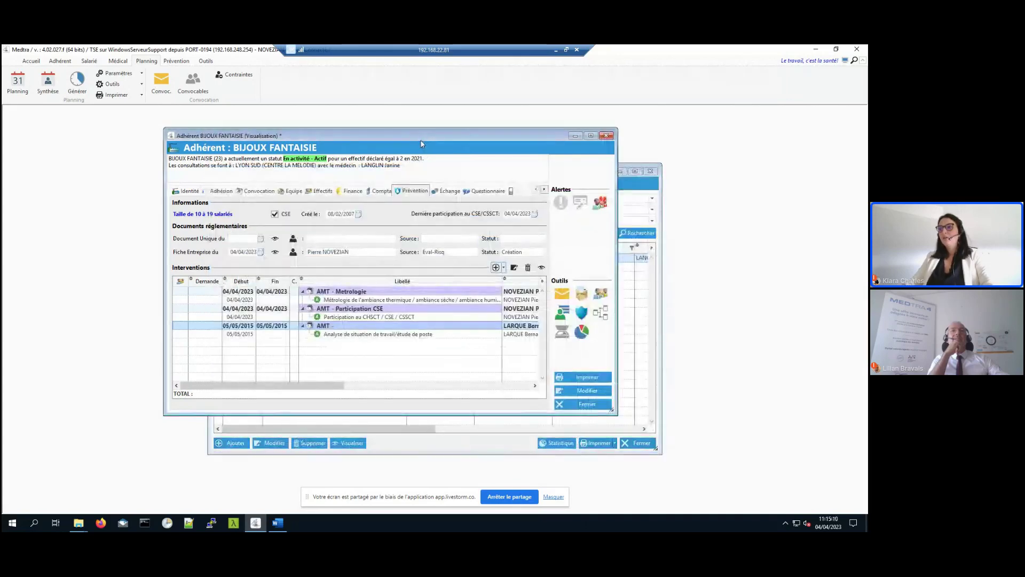
Launch Eval-Risq from the BIJOUX FANTAISIE record, shift the record window aside for comparison and maximize the Eval-Risq browser window
{"action": "left_click", "coordinate": [584, 333]}
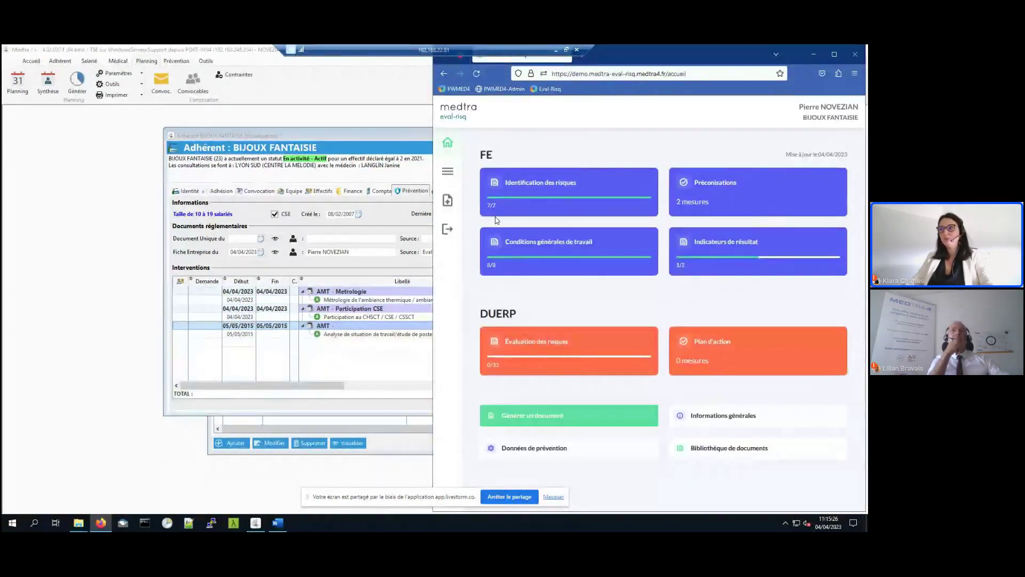
{"action": "left_click", "coordinate": [328, 138]}
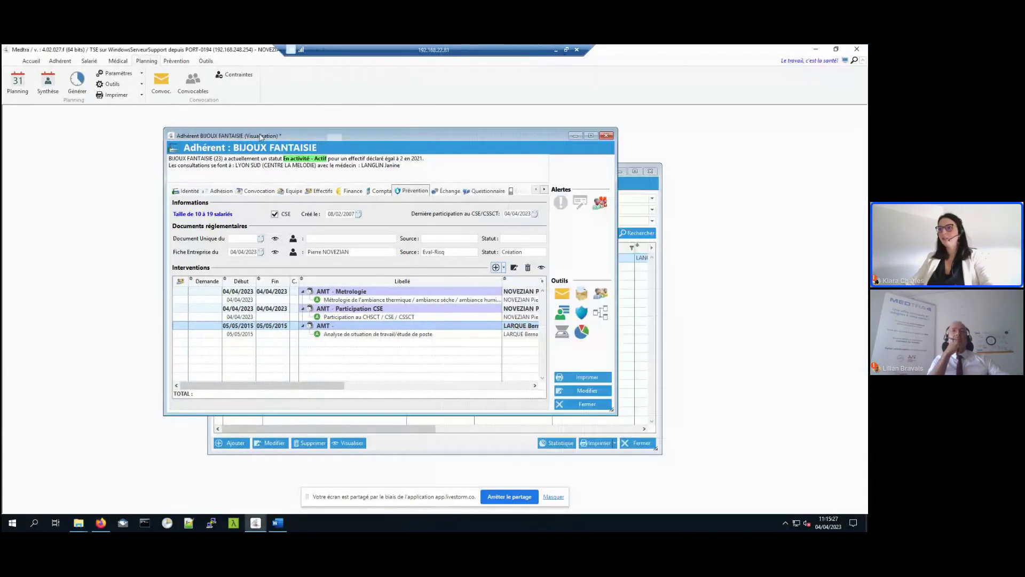
{"action": "left_click_drag", "start_coordinate": [261, 138], "coordinate": [148, 144]}
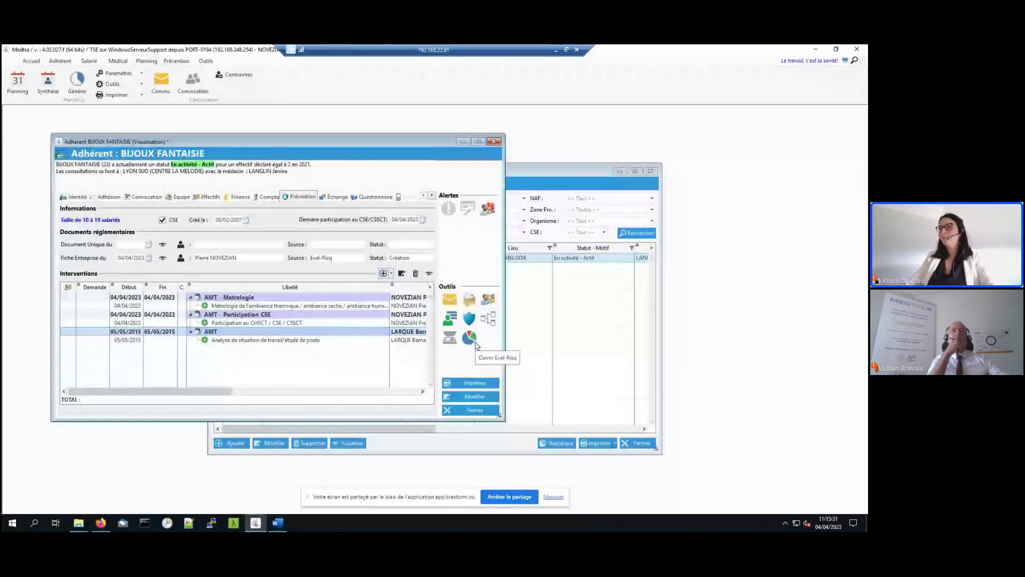
{"action": "left_click", "coordinate": [475, 342]}
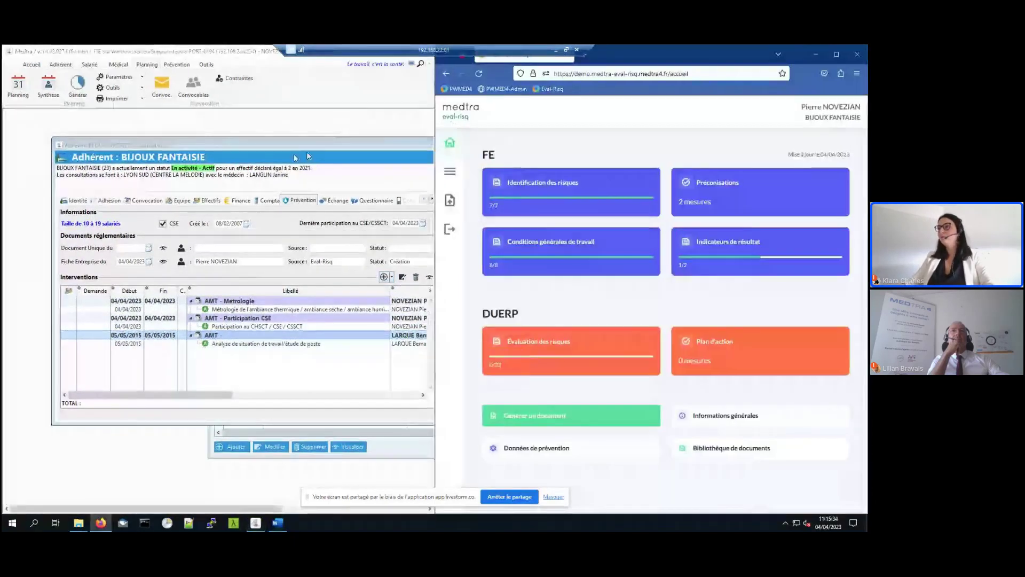
{"action": "left_click_drag", "start_coordinate": [308, 156], "coordinate": [251, 149]}
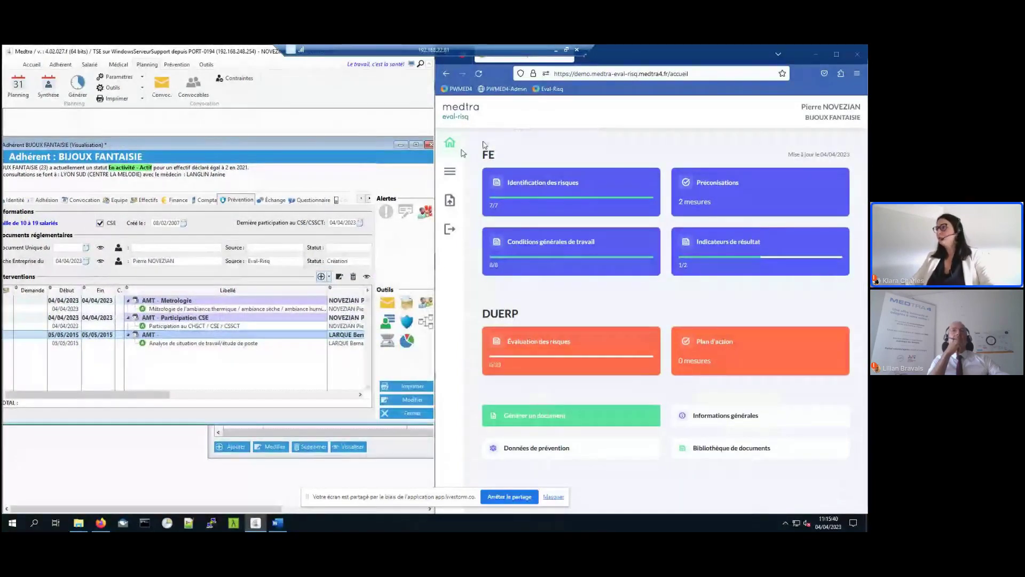
{"action": "left_click", "coordinate": [837, 54]}
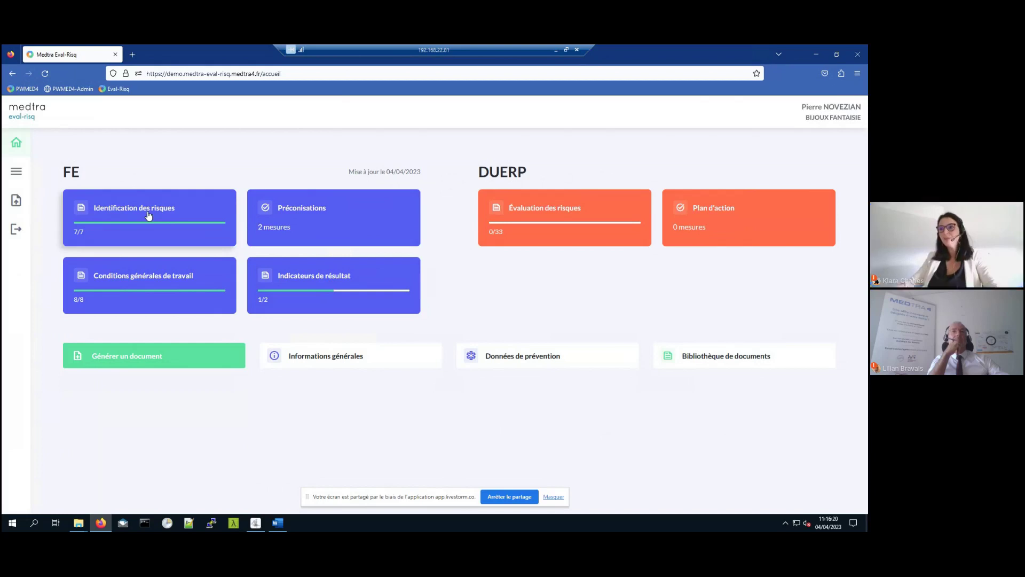
Display the history of generated FE documents and switch to Word to view FE.Bijoux Fantaisie2.docx
{"action": "left_click", "coordinate": [17, 202]}
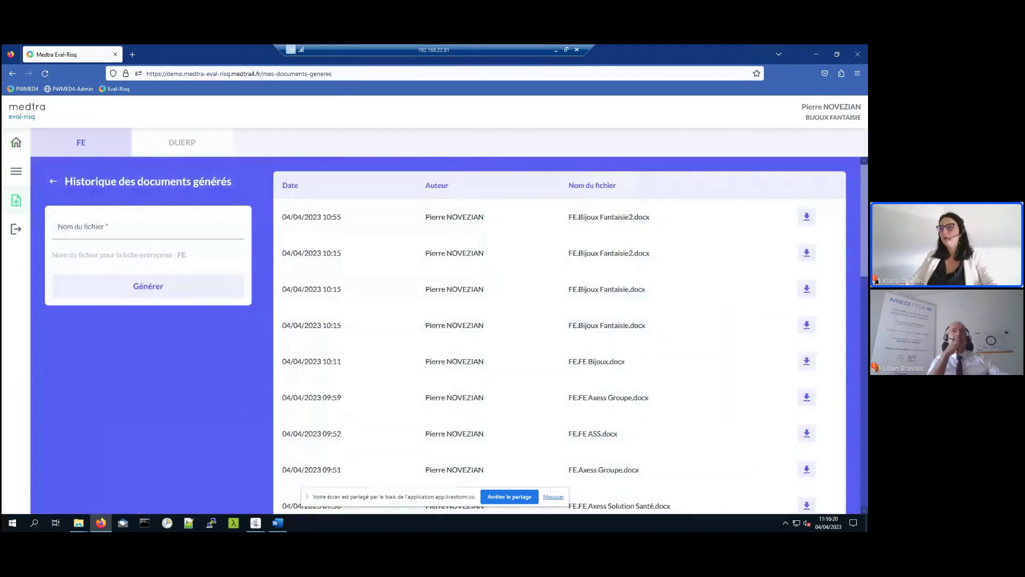
{"action": "left_click", "coordinate": [277, 523]}
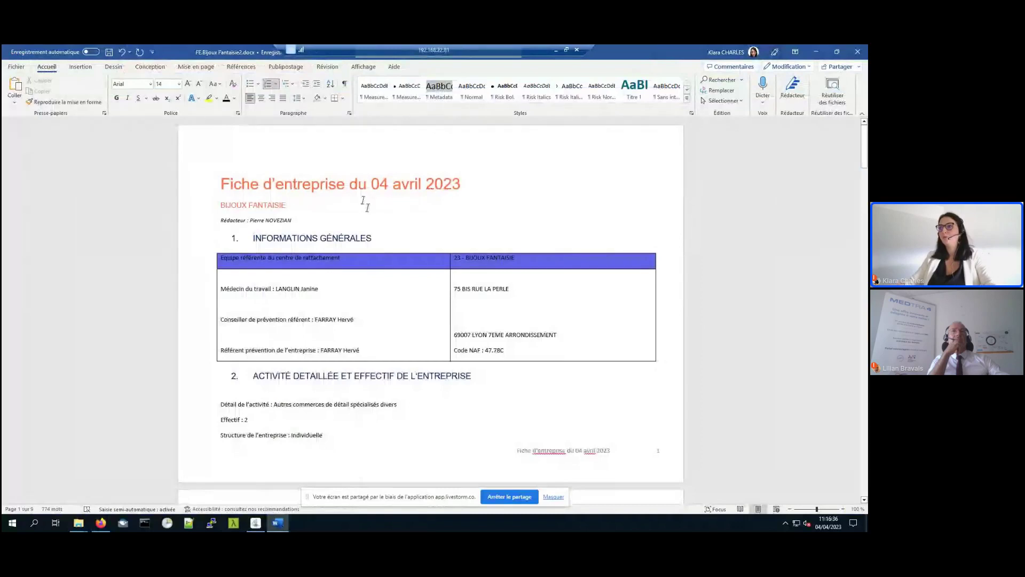
Examine the opening of the company sheet in Word, highlighting its date, the company name and the author line, down to section 2
{"action": "left_click_drag", "start_coordinate": [469, 183], "coordinate": [359, 186]}
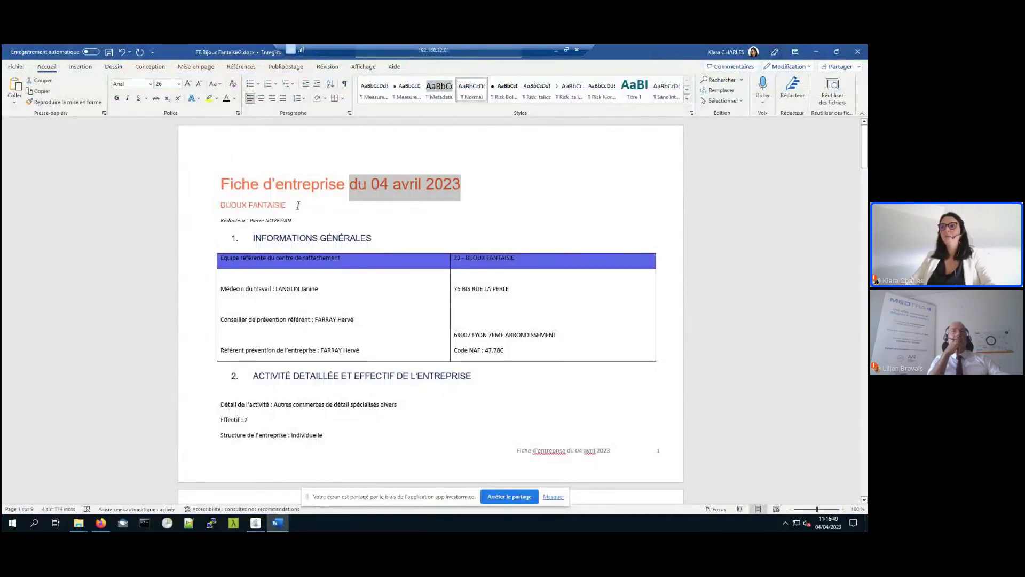
{"action": "left_click_drag", "start_coordinate": [297, 206], "coordinate": [222, 207]}
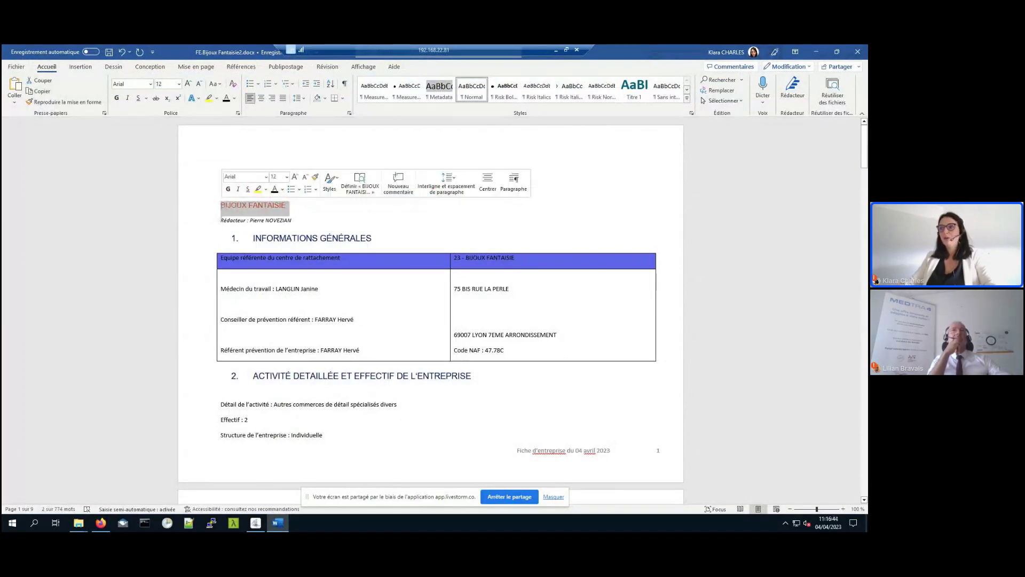
{"action": "left_click", "coordinate": [220, 230]}
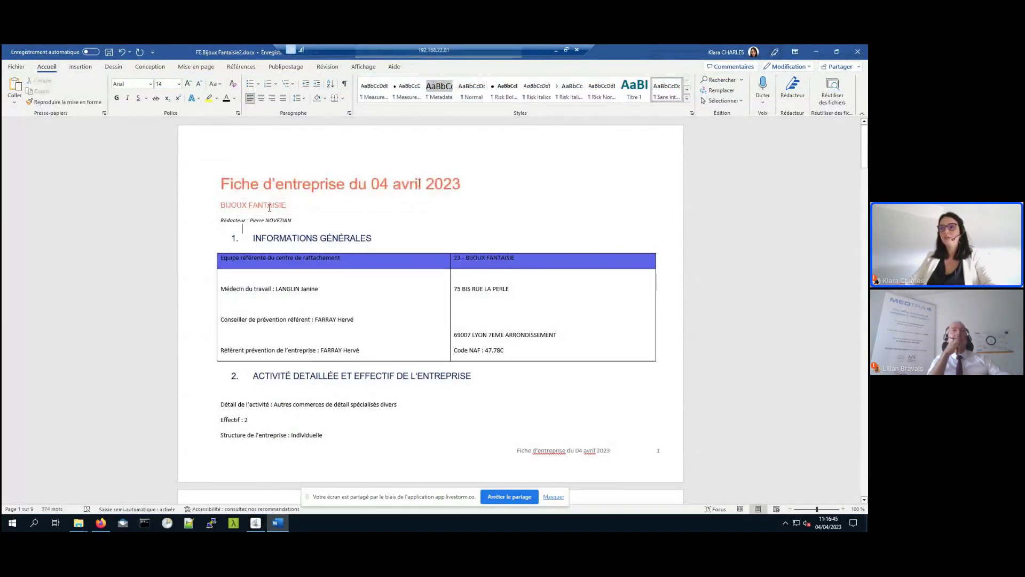
{"action": "left_click_drag", "start_coordinate": [269, 207], "coordinate": [327, 224]}
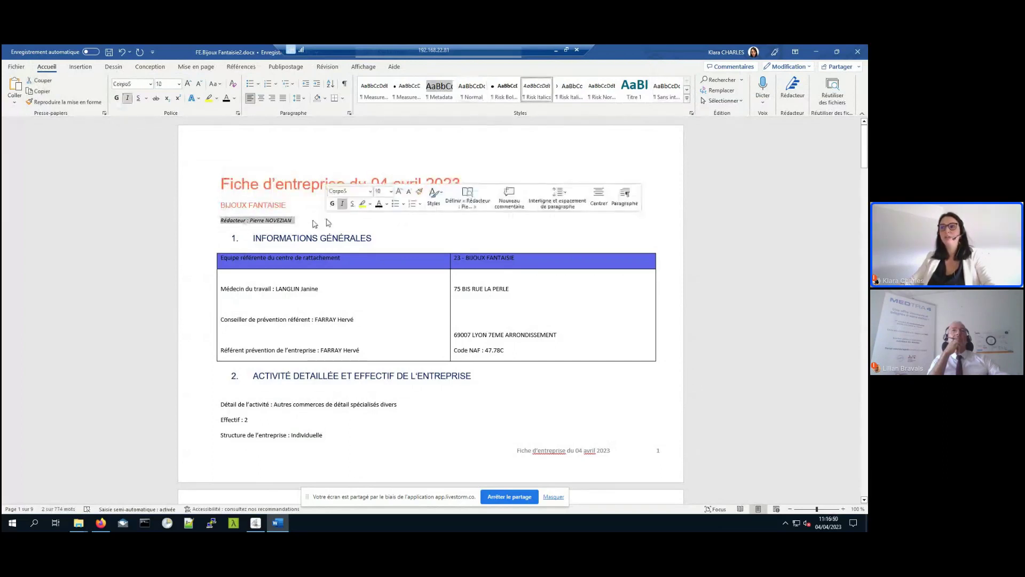
{"action": "left_click", "coordinate": [302, 226]}
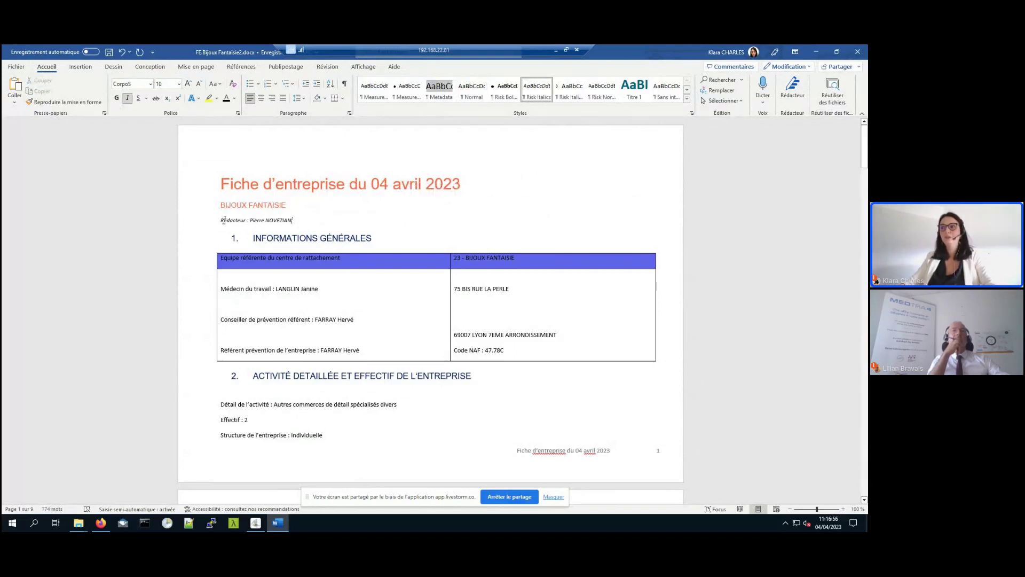
{"action": "left_click_drag", "start_coordinate": [221, 220], "coordinate": [321, 220]}
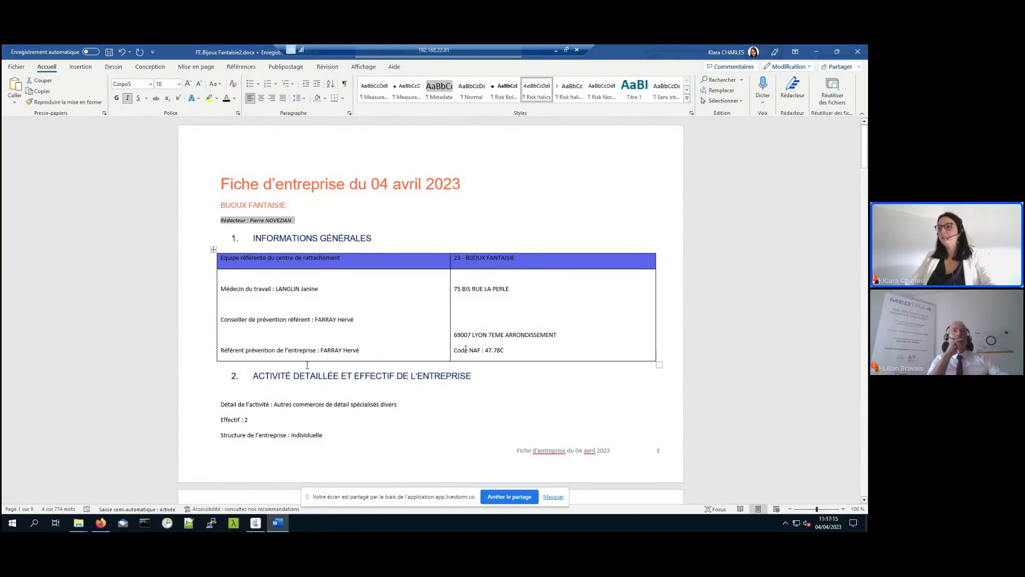
{"action": "scroll", "coordinate": [465, 349], "scroll_direction": "down", "scroll_amount": 1}
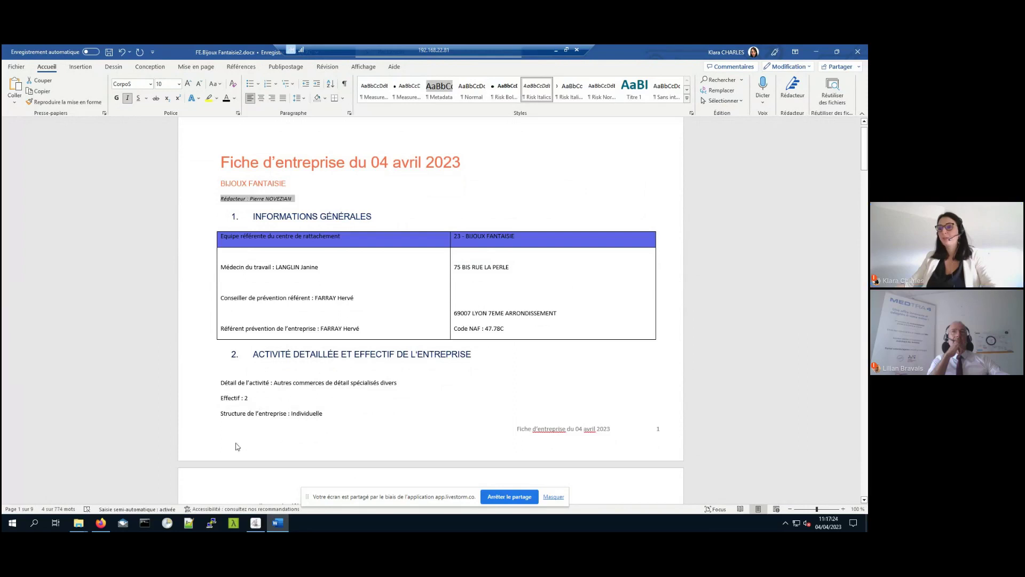
Switch back to Eval-Risq in Firefox, open Informations générales from the home page and expand the Cordonnées section
{"action": "left_click", "coordinate": [106, 527]}
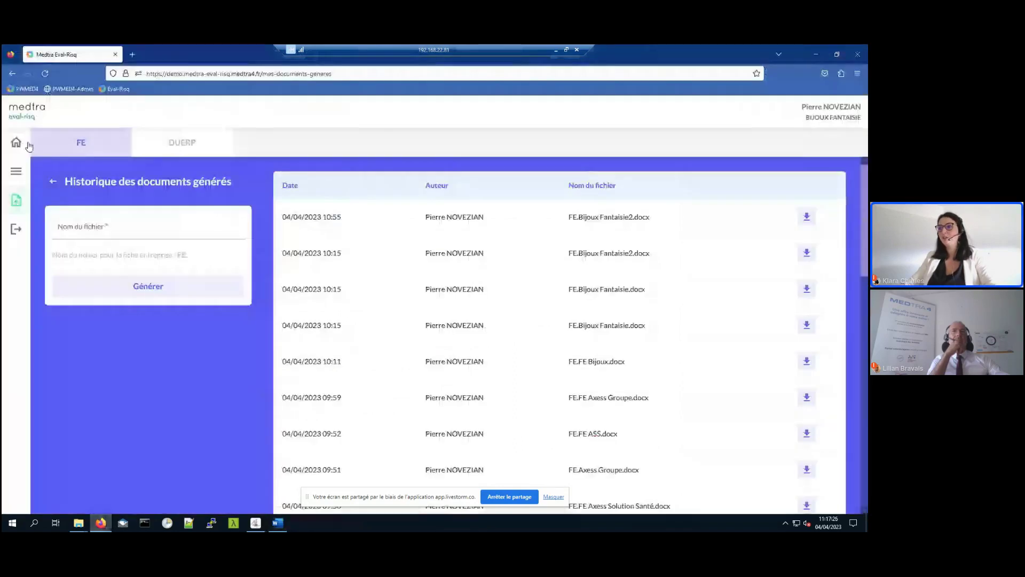
{"action": "left_click", "coordinate": [16, 142]}
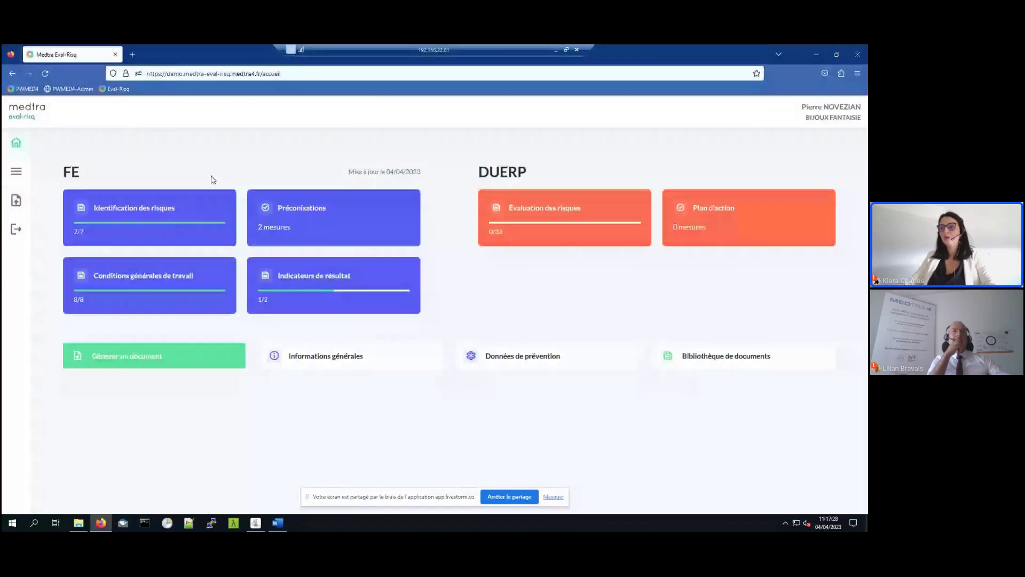
{"action": "left_click", "coordinate": [349, 362]}
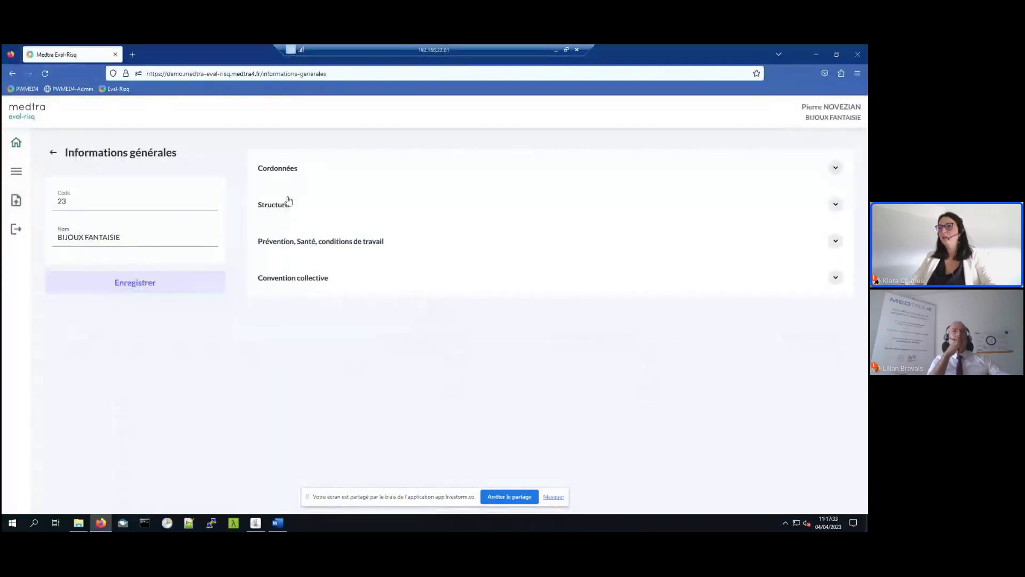
{"action": "left_click", "coordinate": [283, 170]}
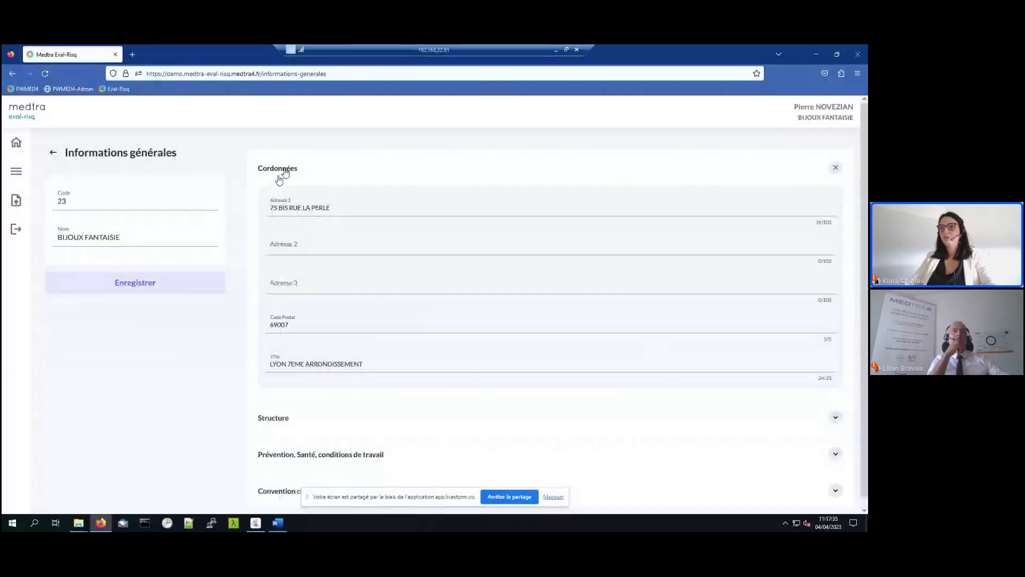